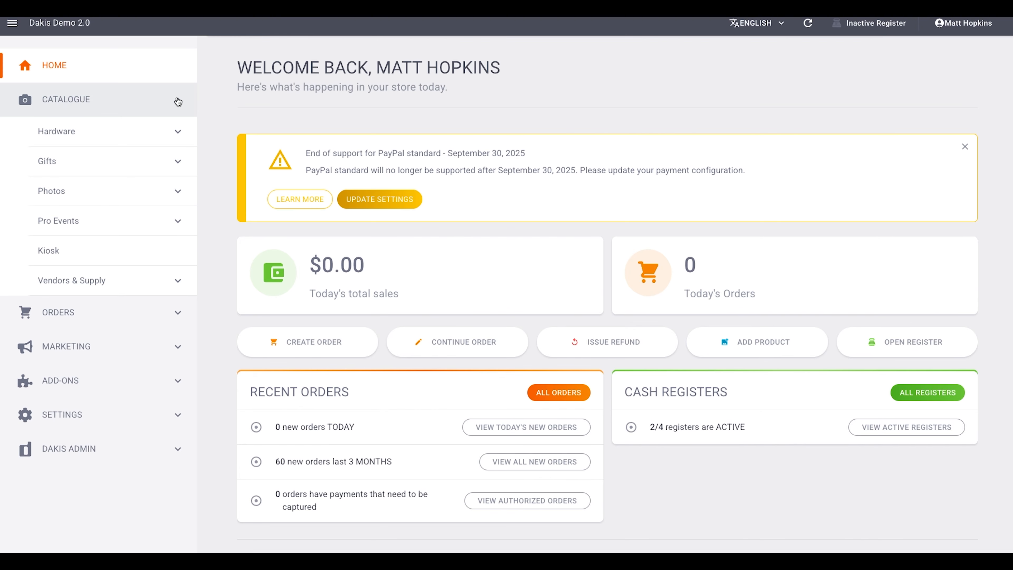
- Open the Hardware products list in the catalogue to view its CSV export option
left_click(178, 132)
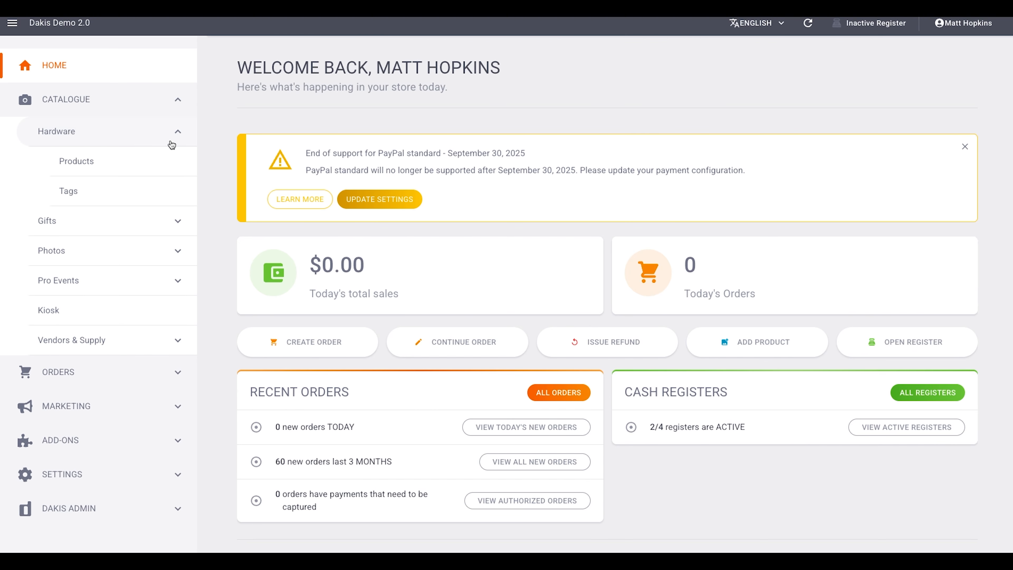
left_click(120, 166)
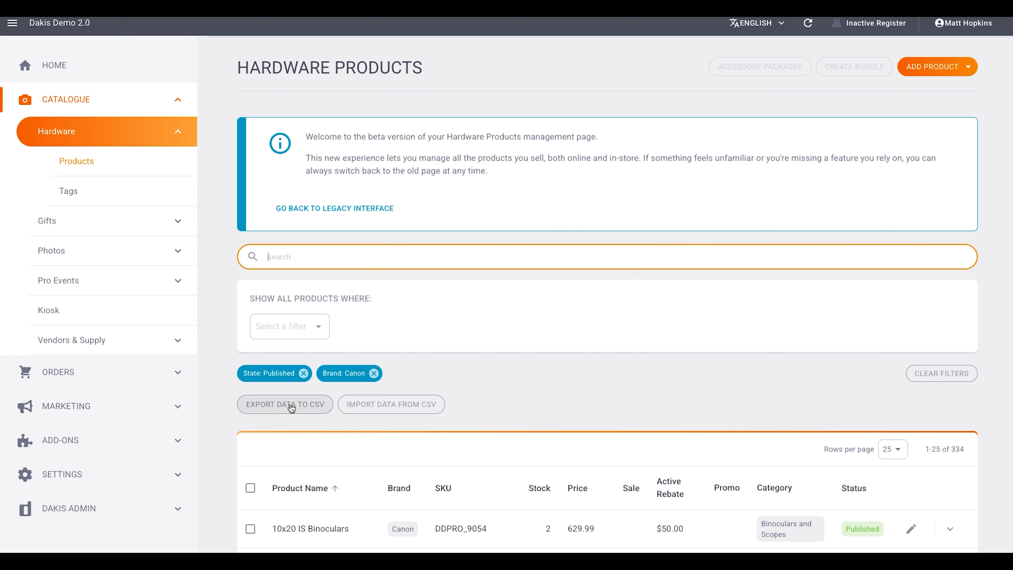
left_click(179, 137)
left_click(176, 104)
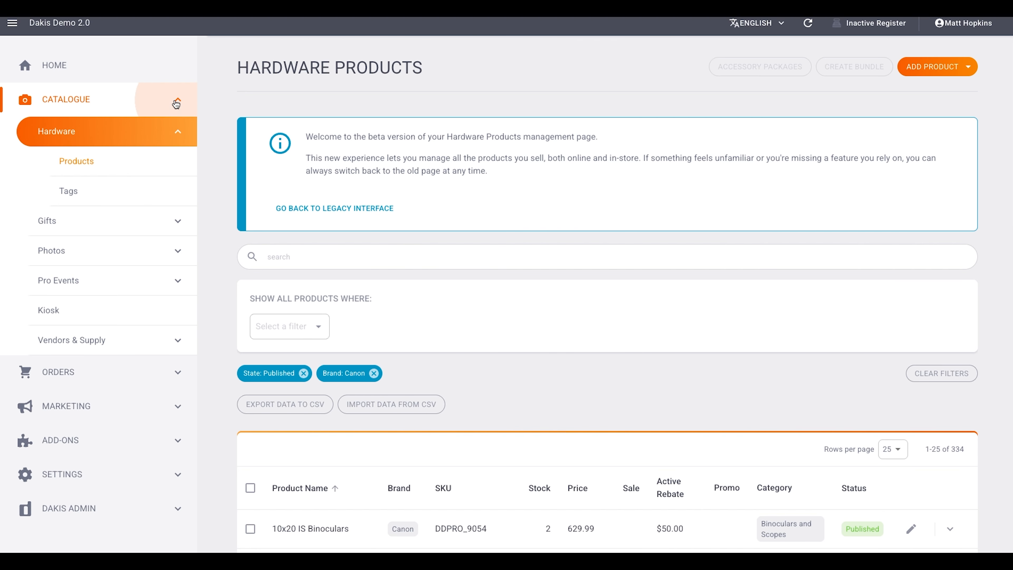
left_click(129, 76)
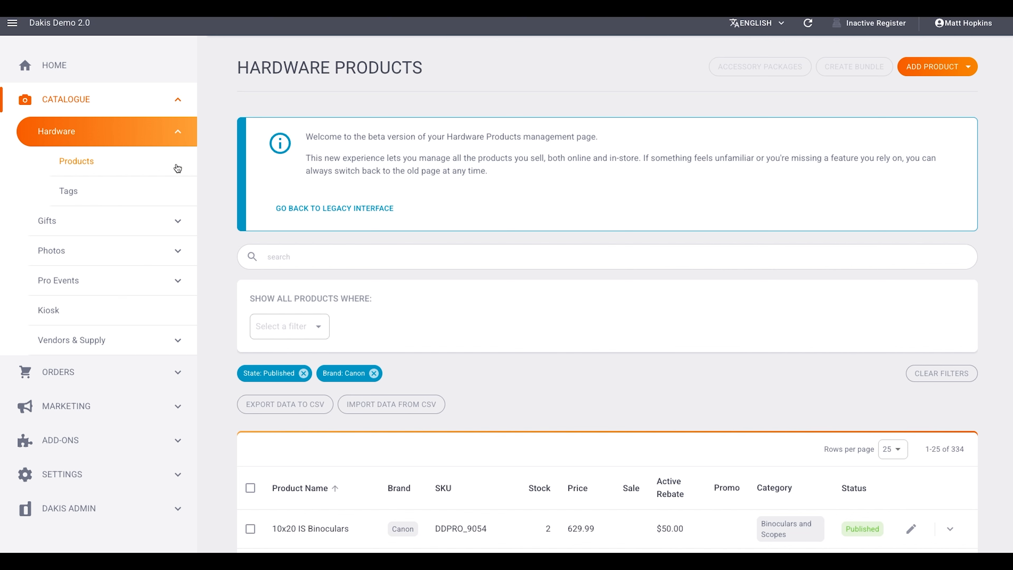
- View the Payments list in the orders section and switch to the All Orders page
left_click(142, 379)
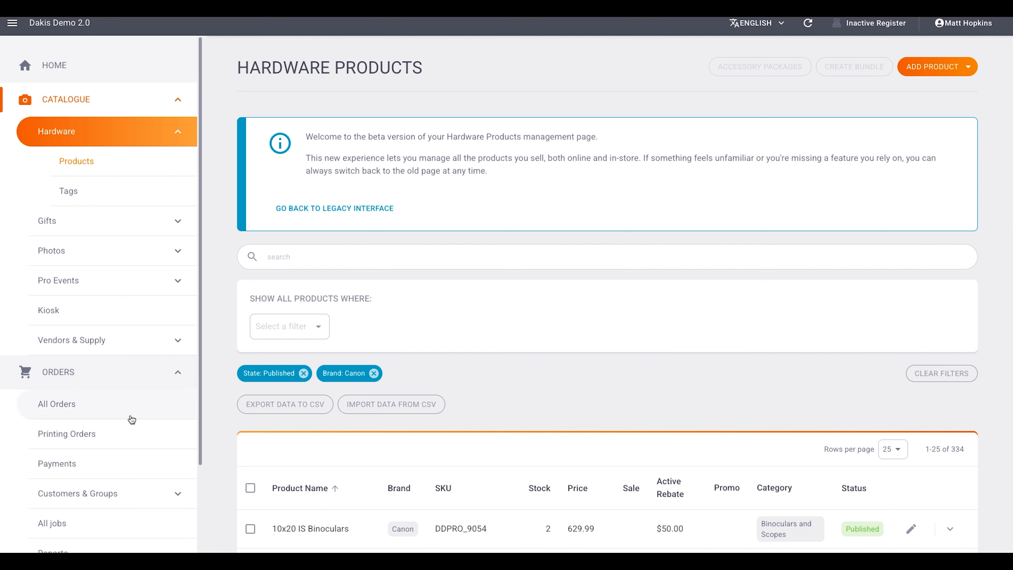
scroll(131, 419, "down", 3)
left_click(127, 365)
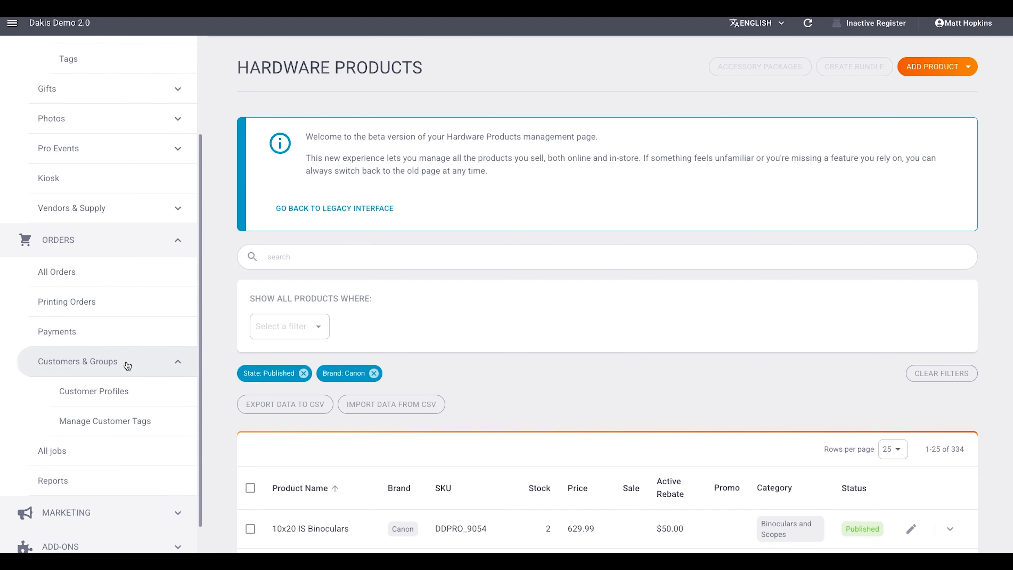
left_click(103, 340)
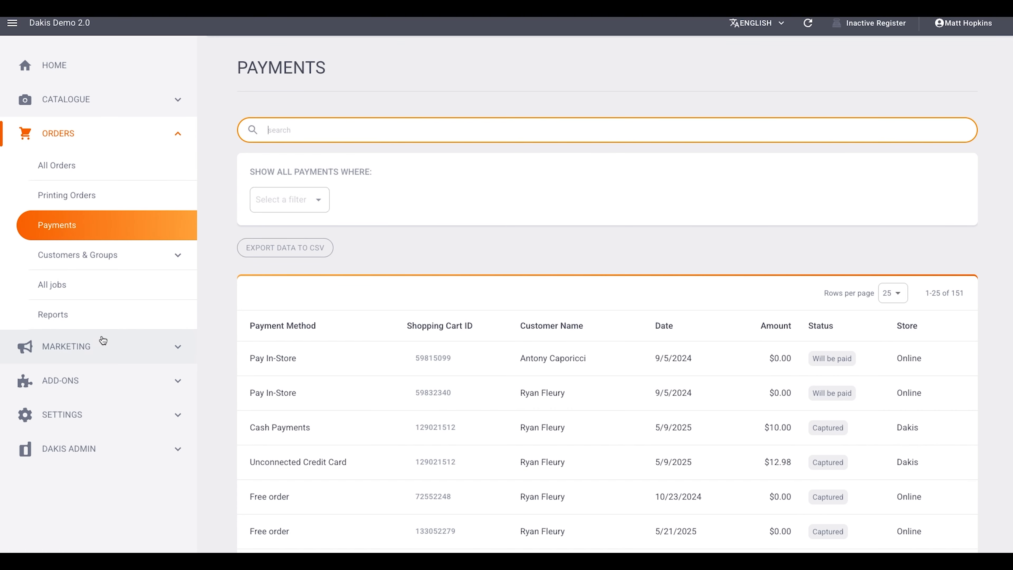
left_click(90, 169)
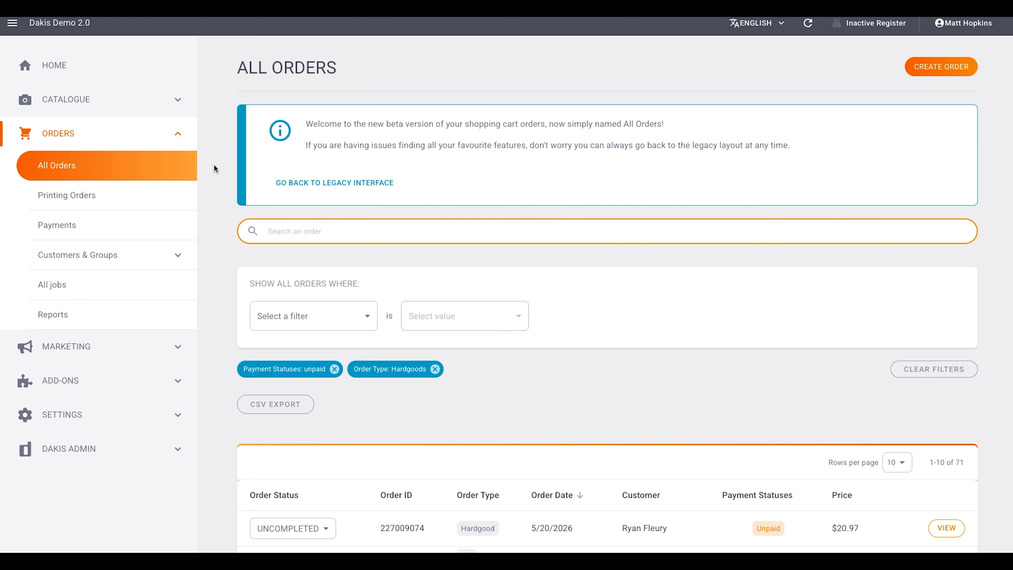
- Look over the options in the user account menu and close it
left_click(852, 83)
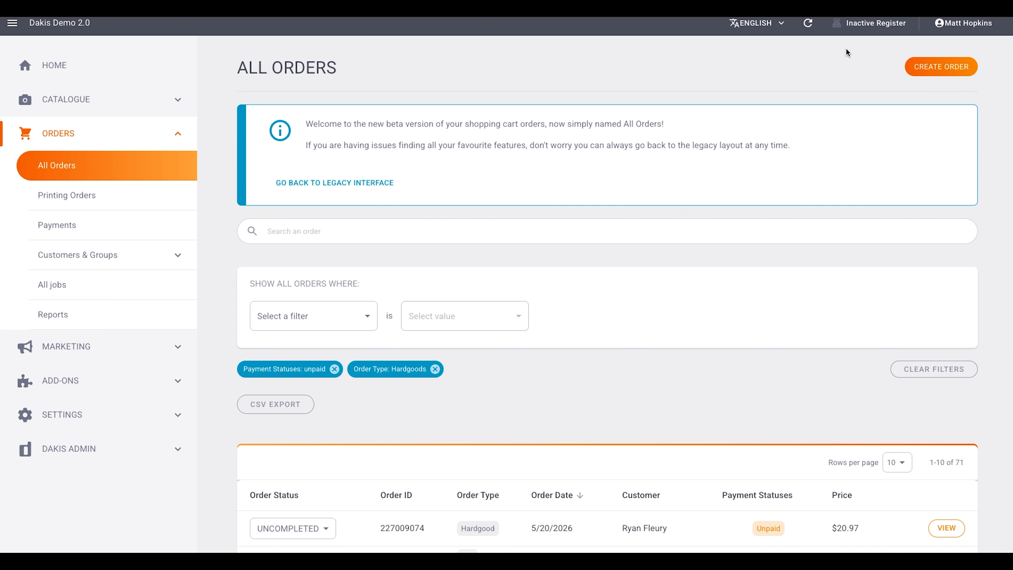
left_click(976, 24)
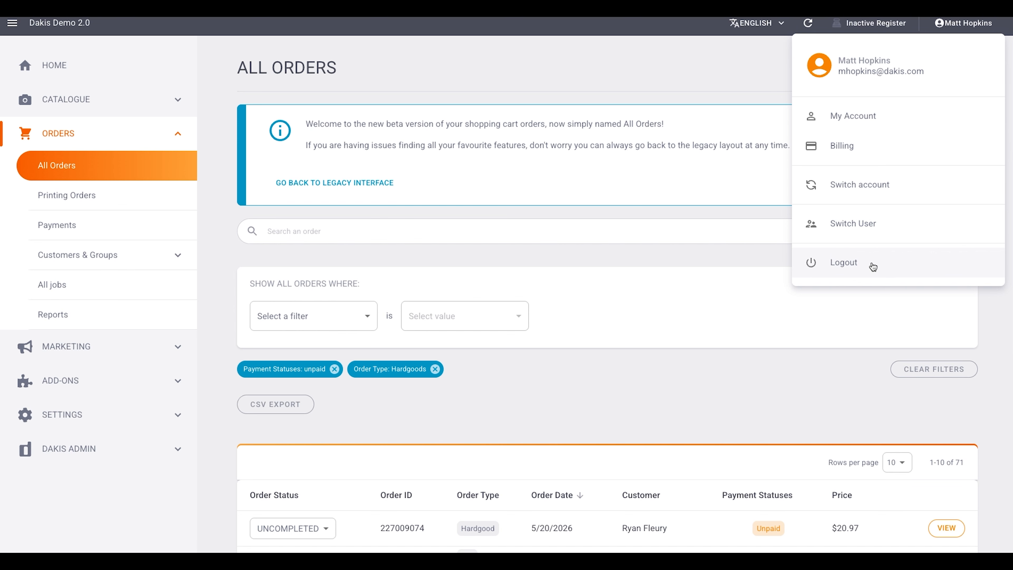
left_click(712, 77)
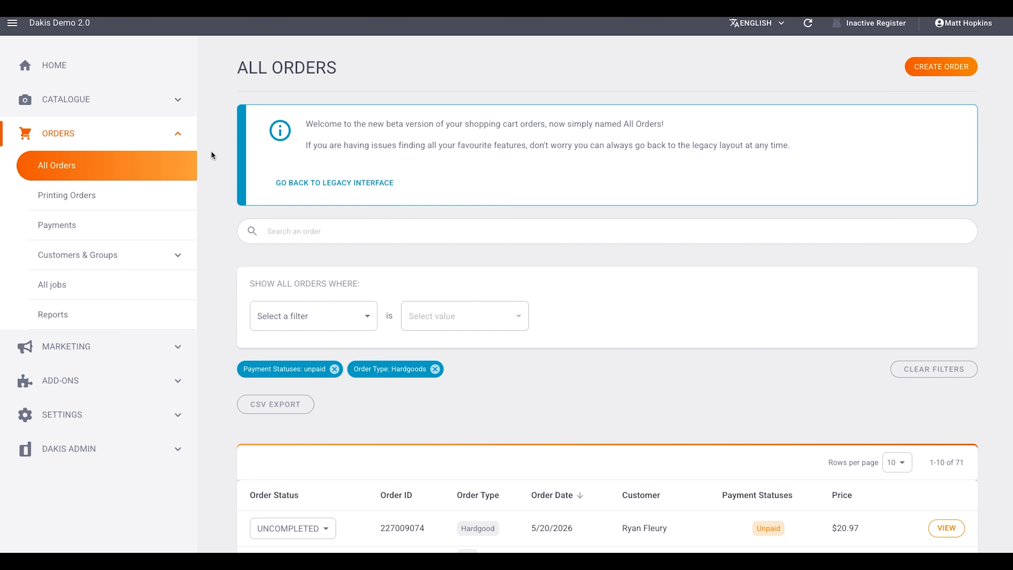
- Return to the home dashboard and reopen the All Orders list from the orders section
left_click(167, 105)
left_click(135, 75)
left_click(178, 100)
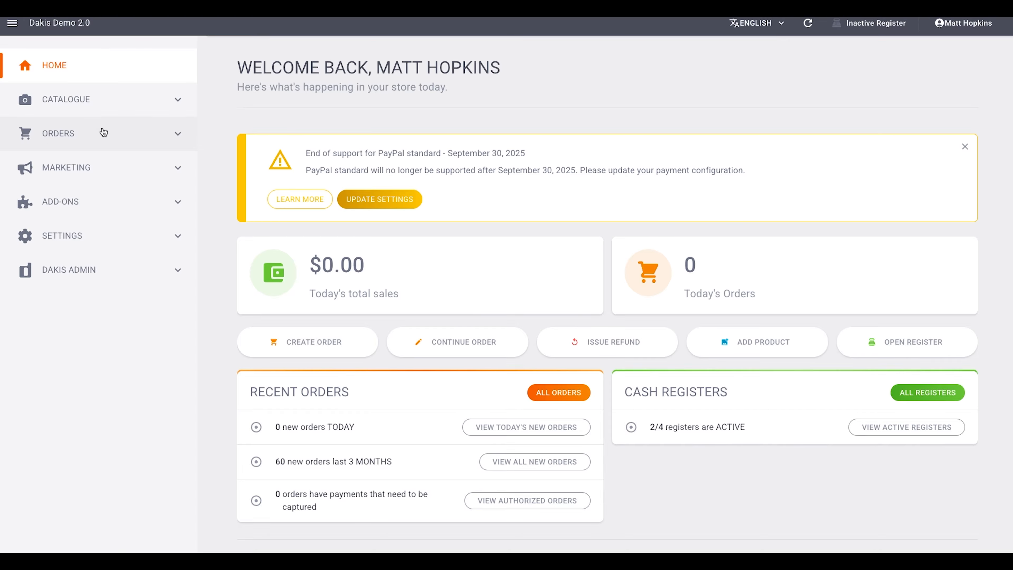
left_click(125, 130)
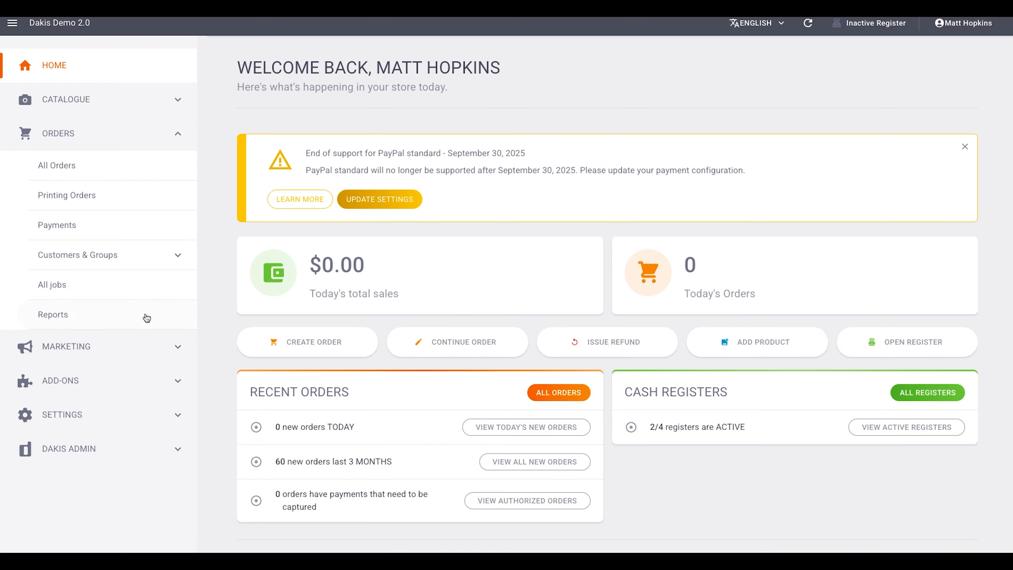
left_click(98, 170)
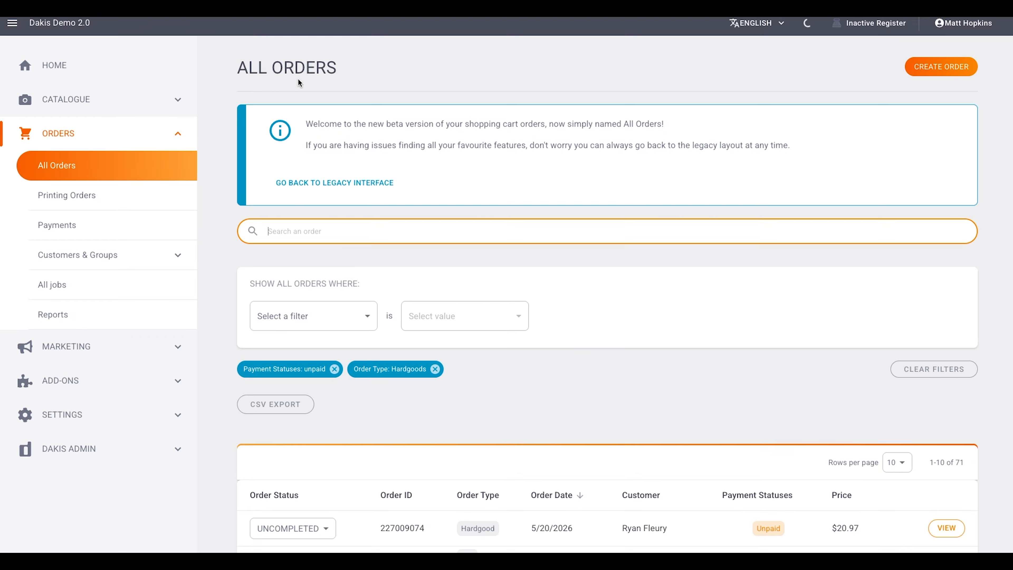
- Remove the unpaid payment status and Hardgoods order type filters from the orders list
left_click(334, 369)
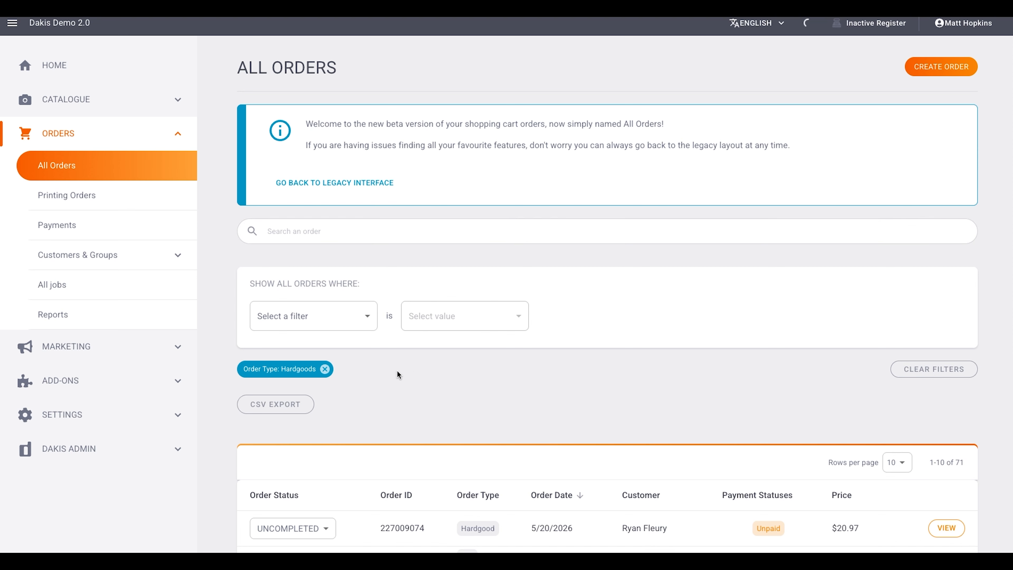
left_click(327, 369)
left_click(315, 234)
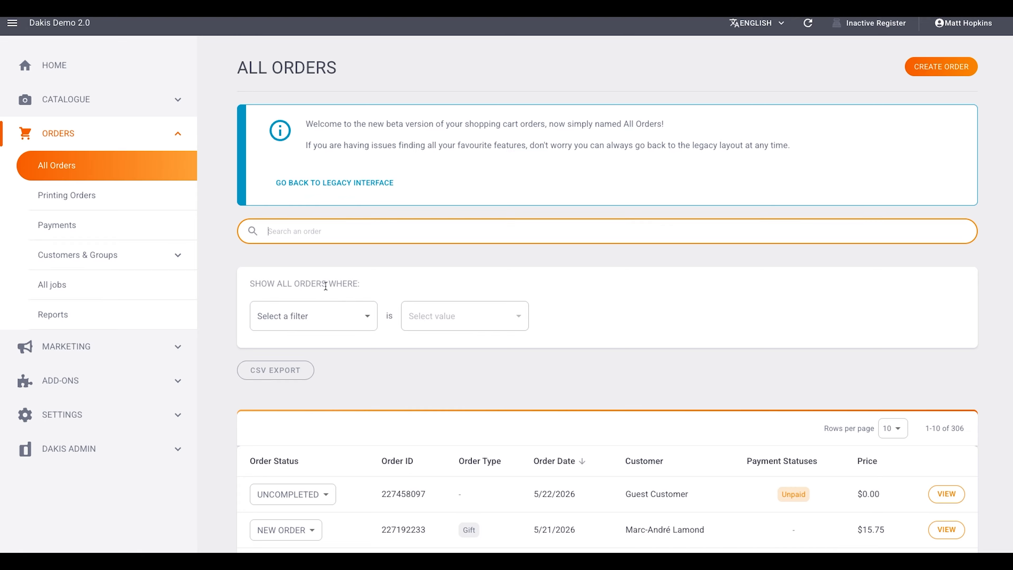
left_click_drag(257, 283, 371, 283)
left_click(383, 281)
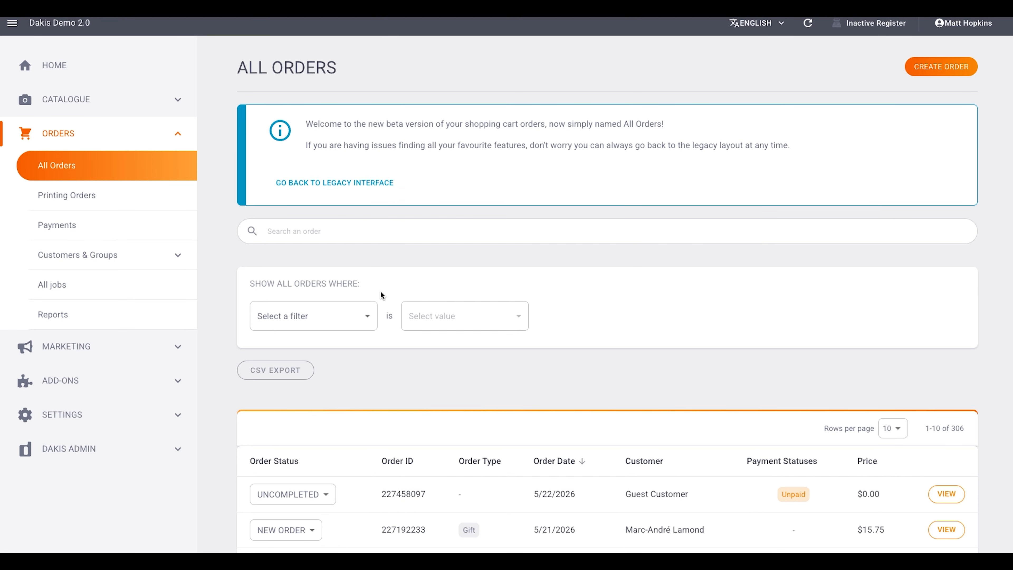
- Examine which filter types are available for the orders list
scroll(372, 288, "down", 1)
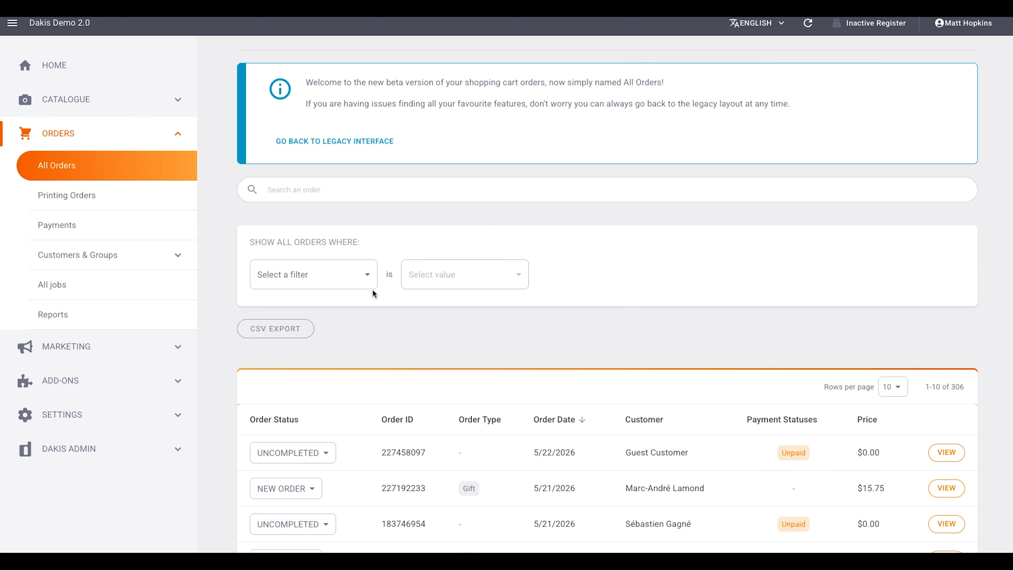
scroll(372, 289, "down", 1)
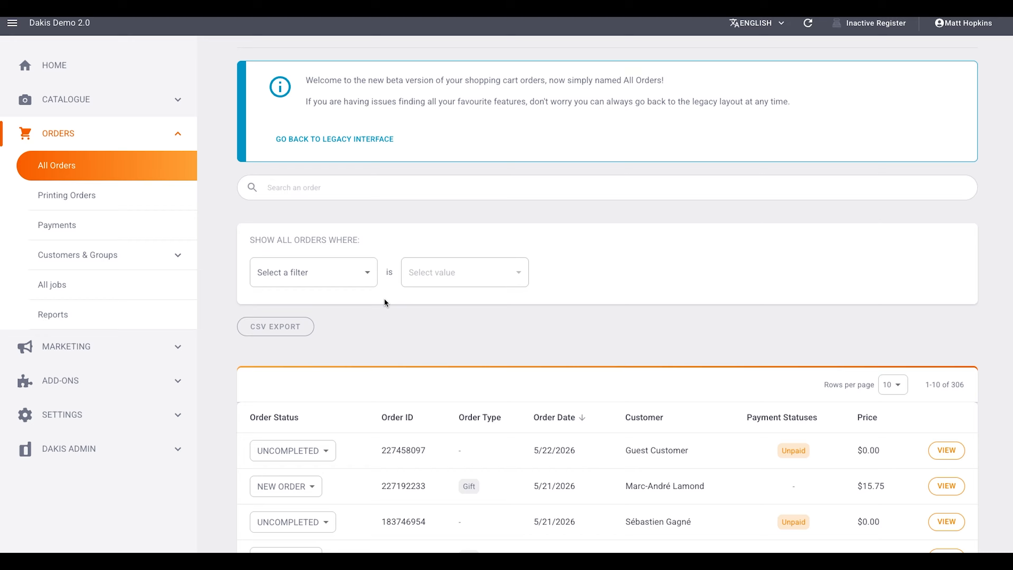
left_click(369, 274)
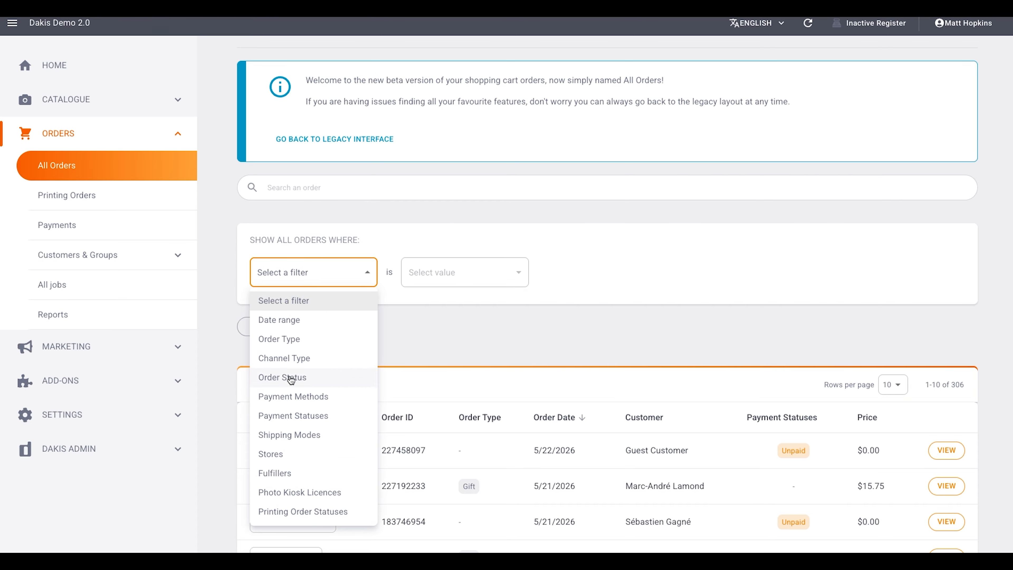
left_click(375, 275)
left_click(375, 275)
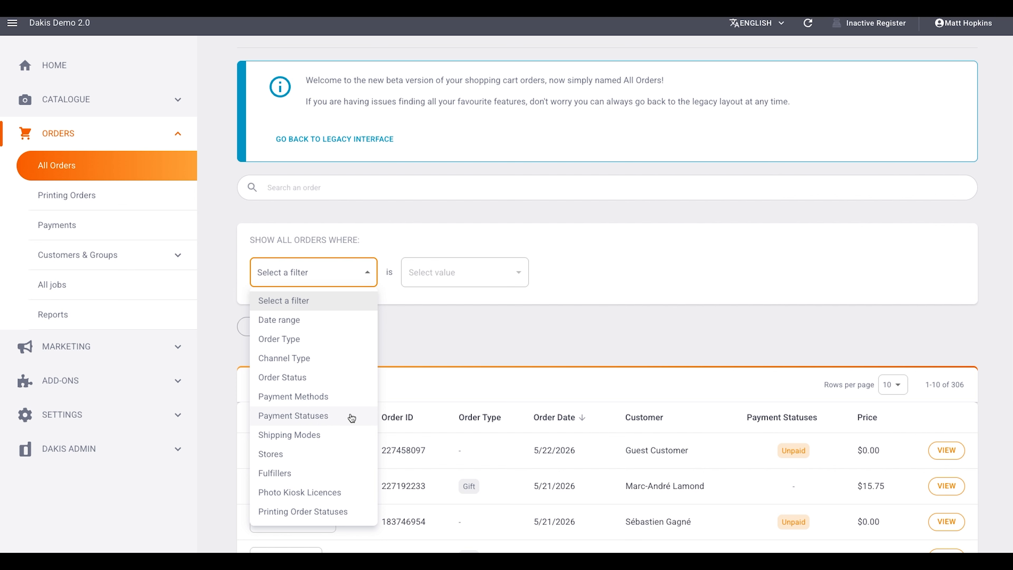
left_click(368, 276)
left_click(369, 277)
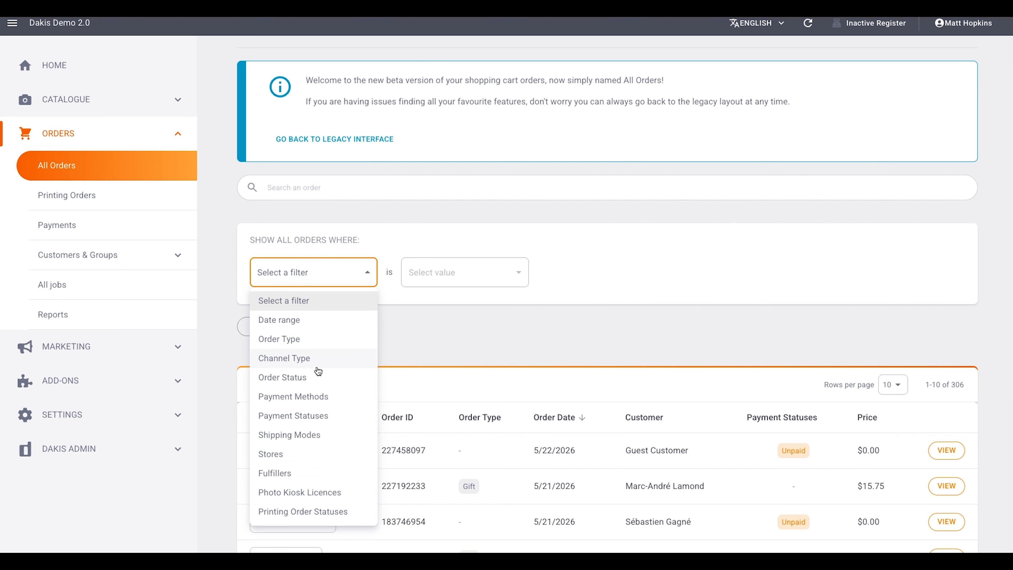
- Review the values offered by the Order Status and Payment Statuses filters
left_click(301, 378)
left_click(510, 273)
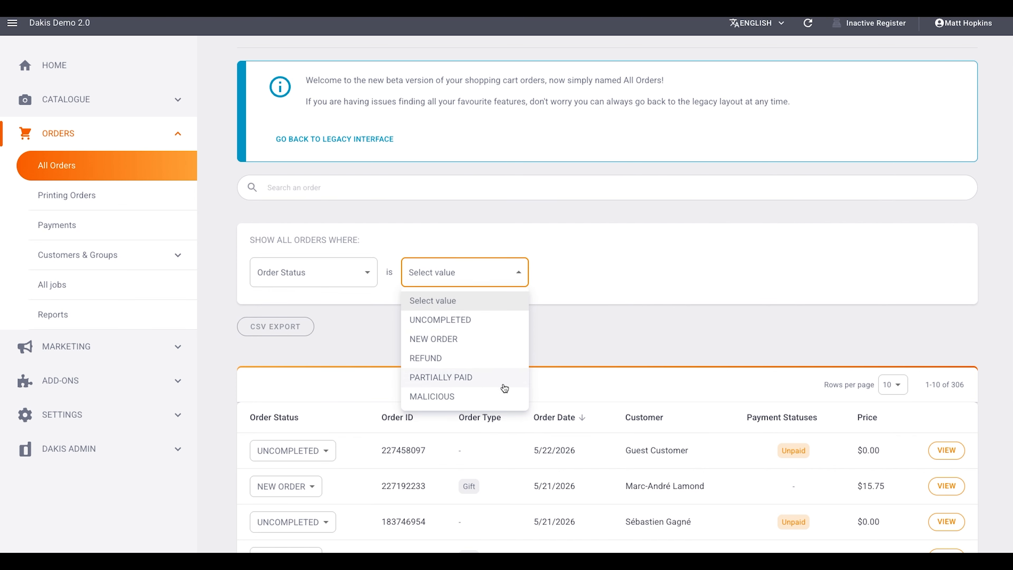
left_click(576, 336)
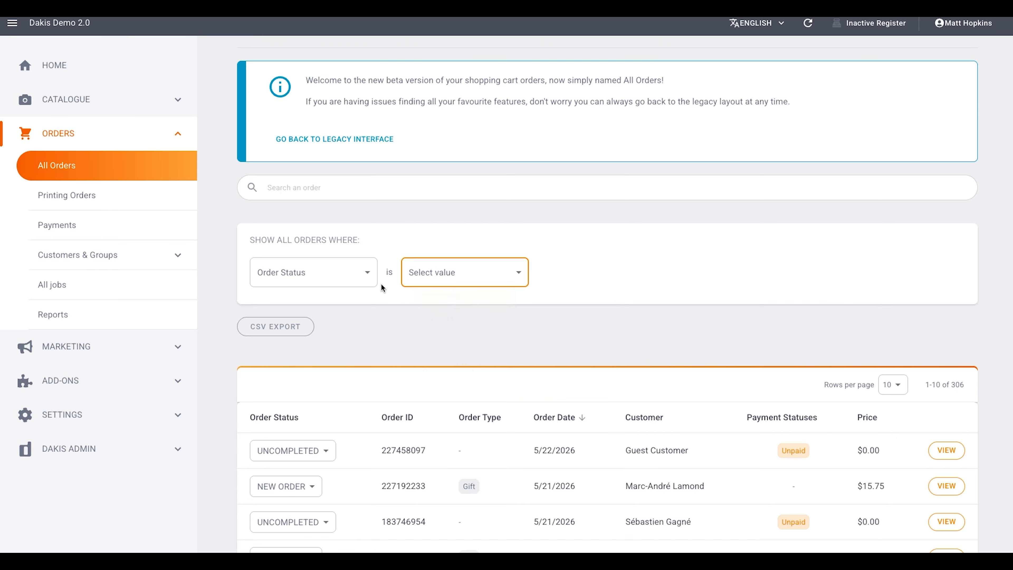
left_click(367, 274)
left_click(328, 415)
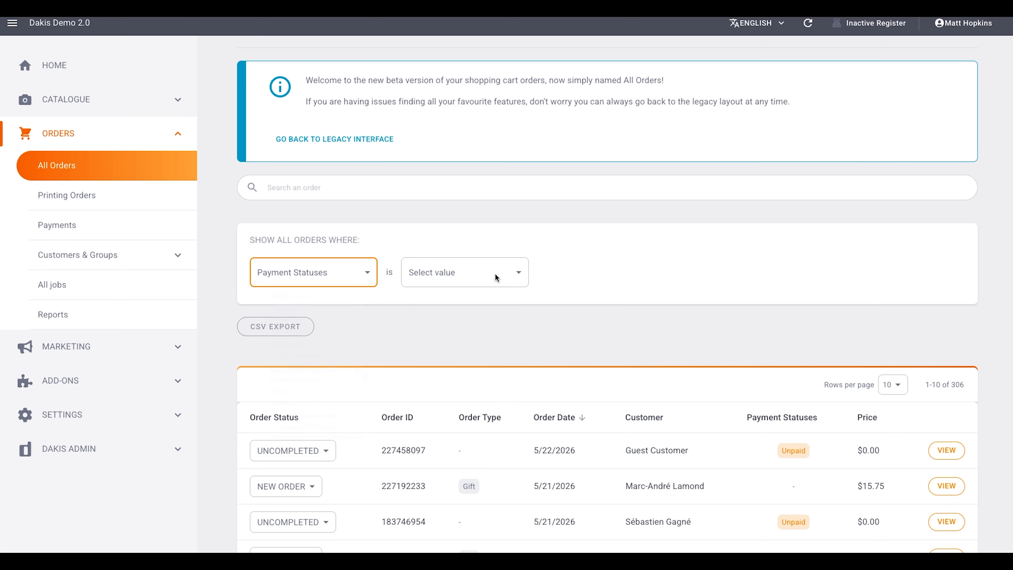
left_click(517, 274)
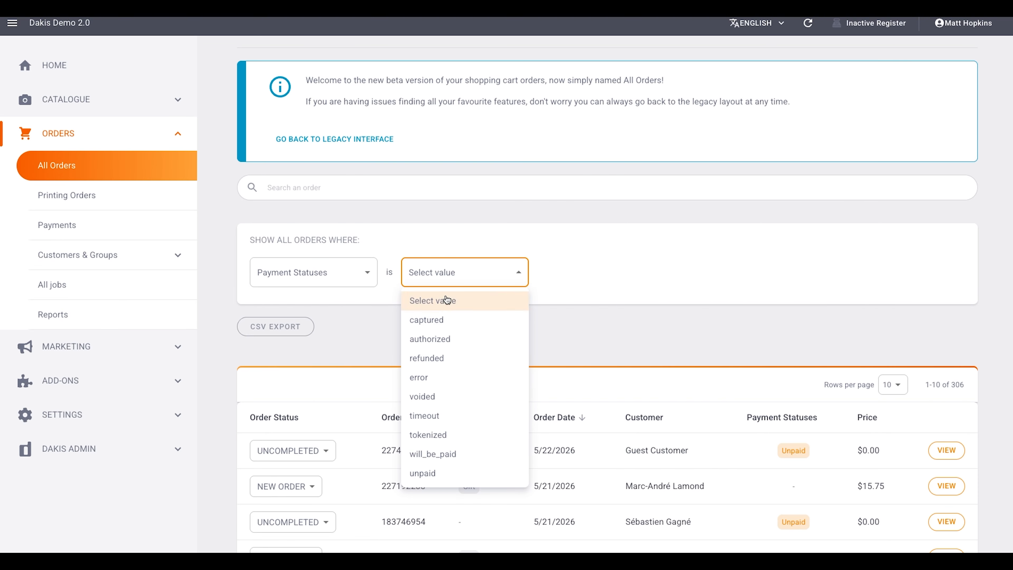
left_click(377, 328)
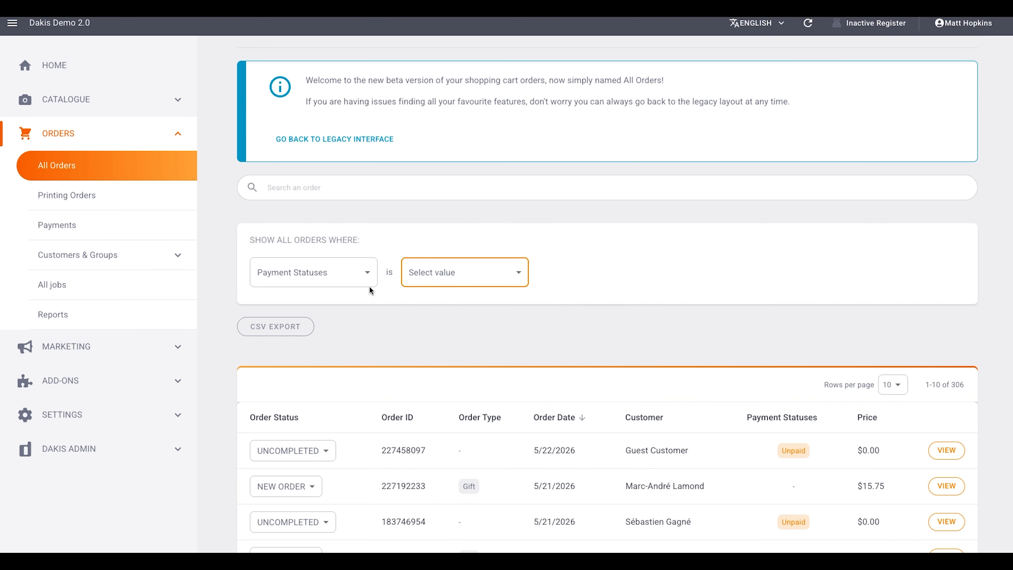
- Filter the orders list to show only orders whose payment status is captured
left_click(367, 274)
left_click(332, 321)
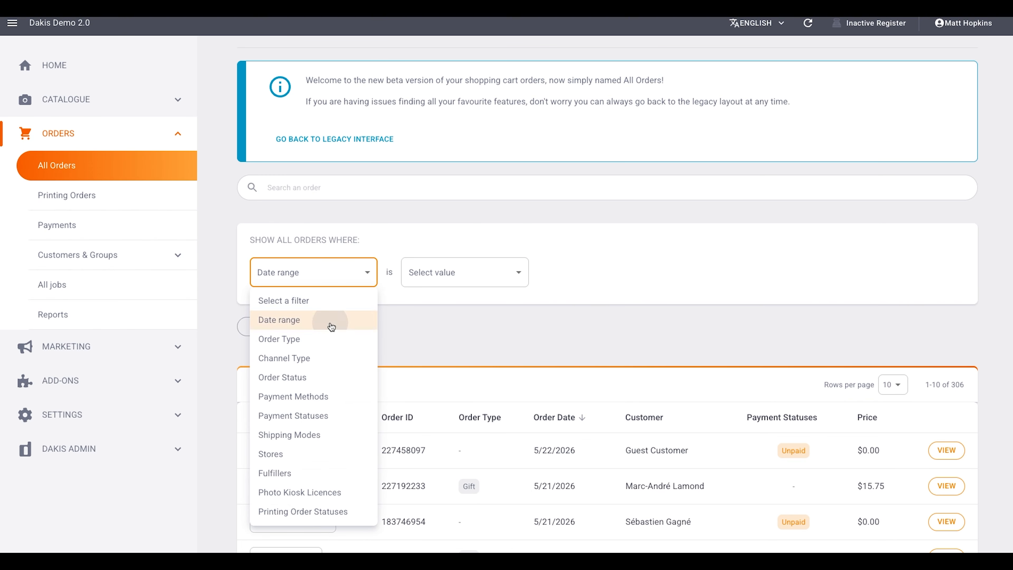
left_click(320, 269)
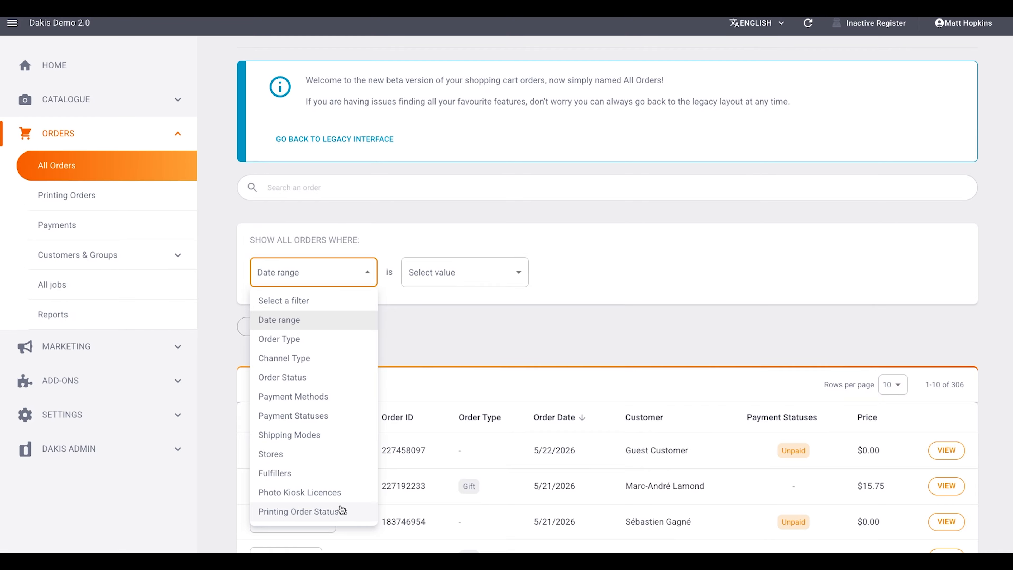
left_click(367, 274)
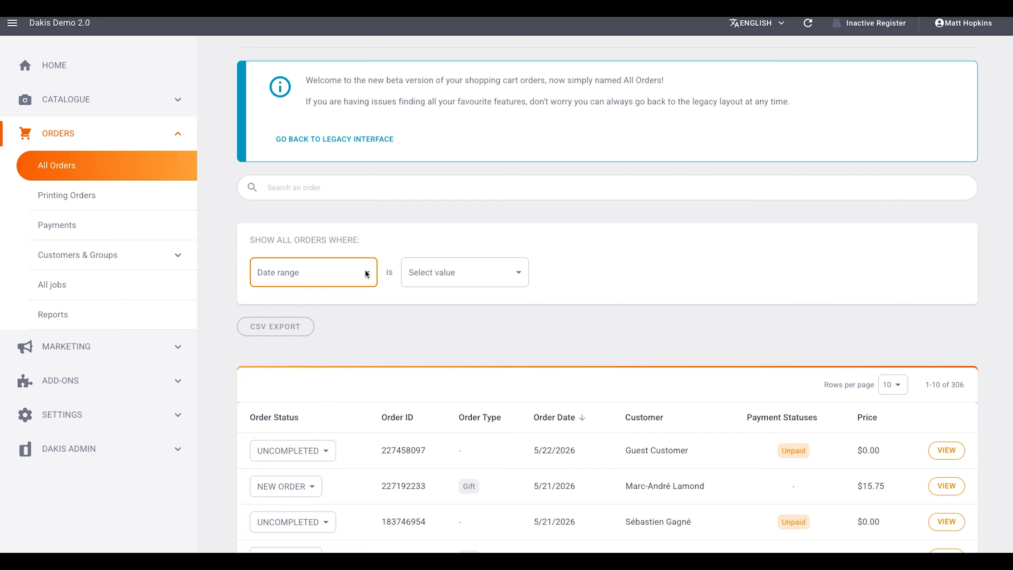
left_click(366, 274)
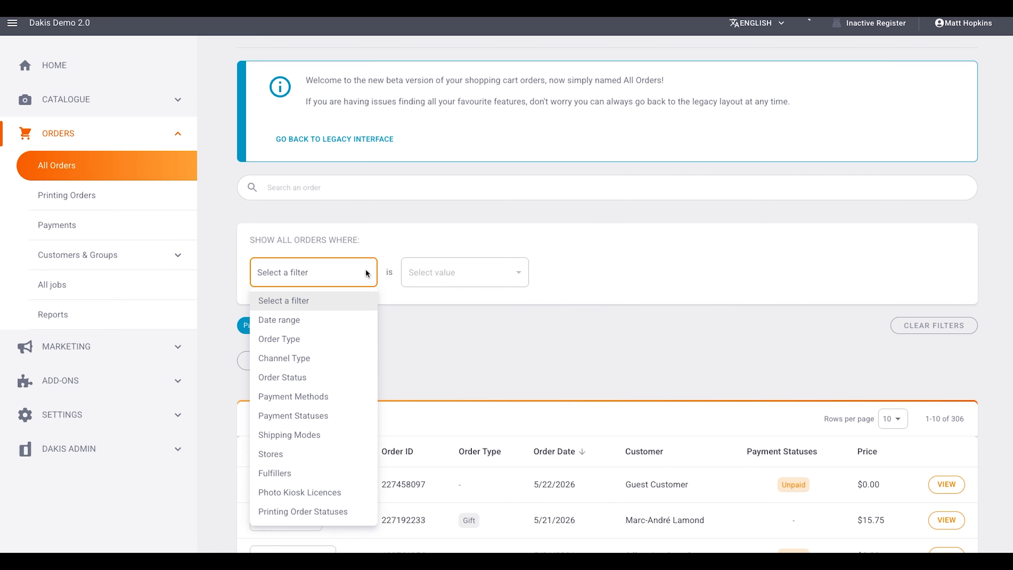
- Add a date range filter of Last month to the orders list
left_click(338, 321)
left_click(521, 273)
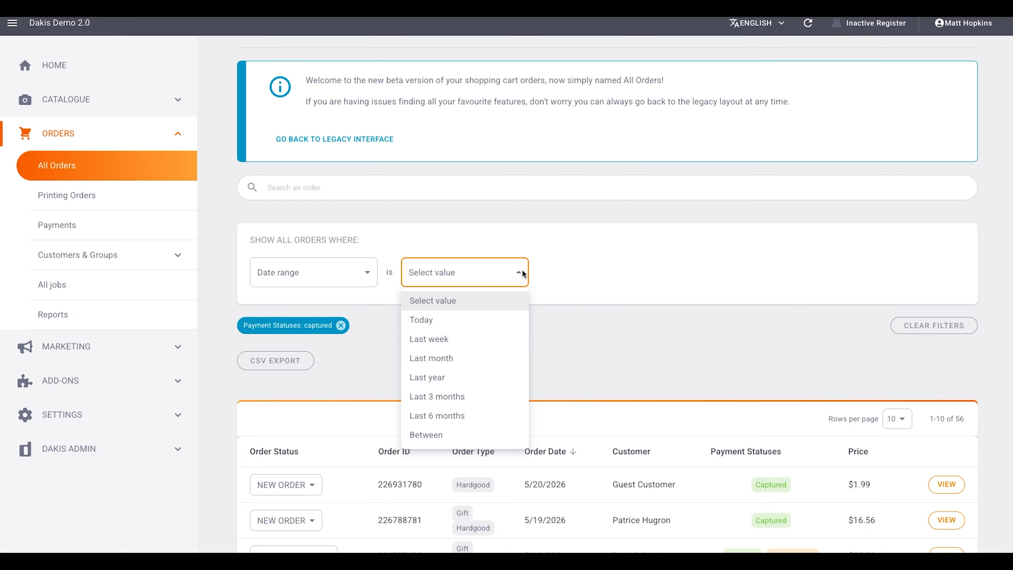
left_click(484, 366)
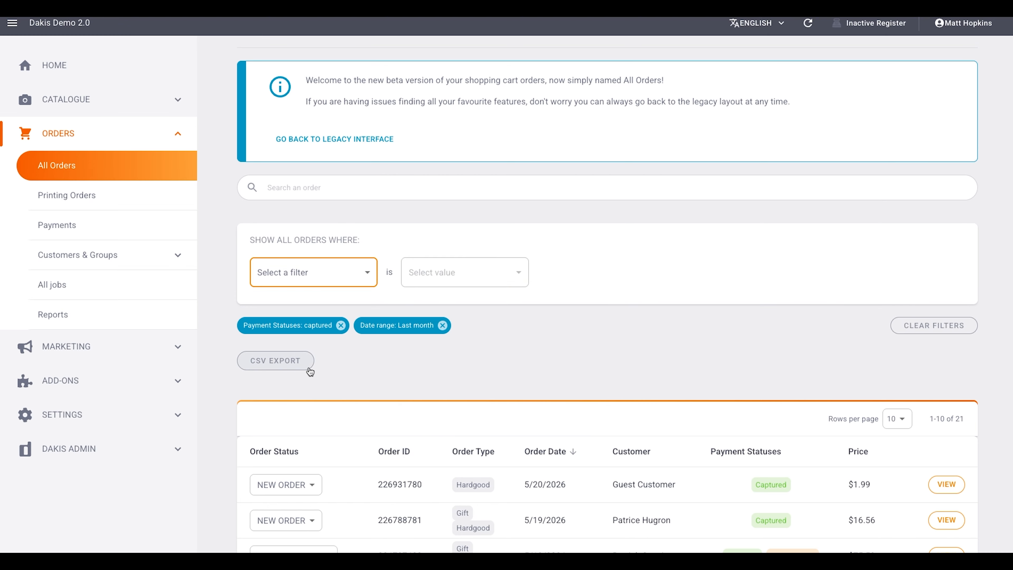
- Export the filtered orders to CSV and save the completed shopping cart export to the Desktop
scroll(345, 377, "down", 5)
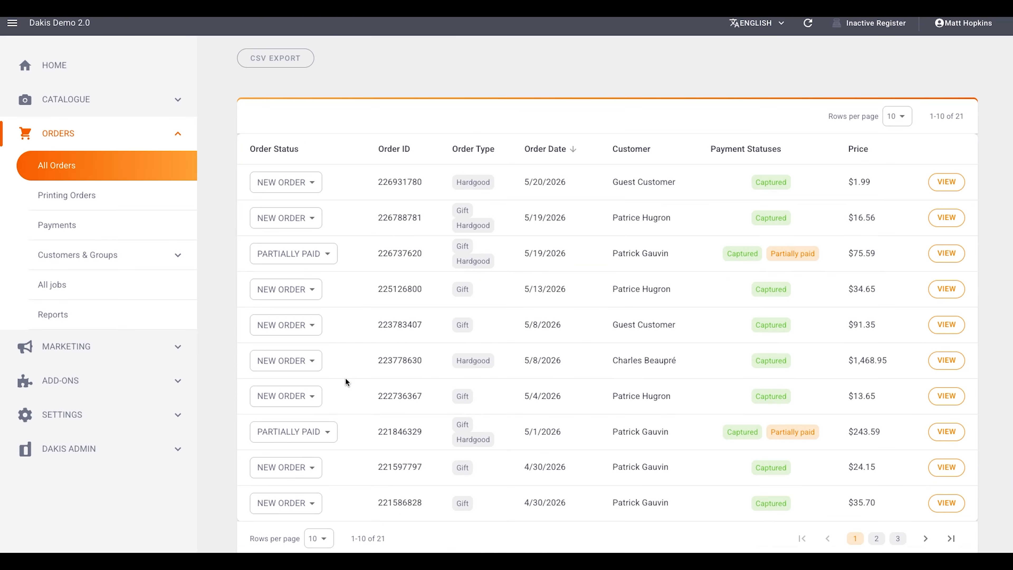
scroll(345, 379, "up", 6)
left_click(268, 404)
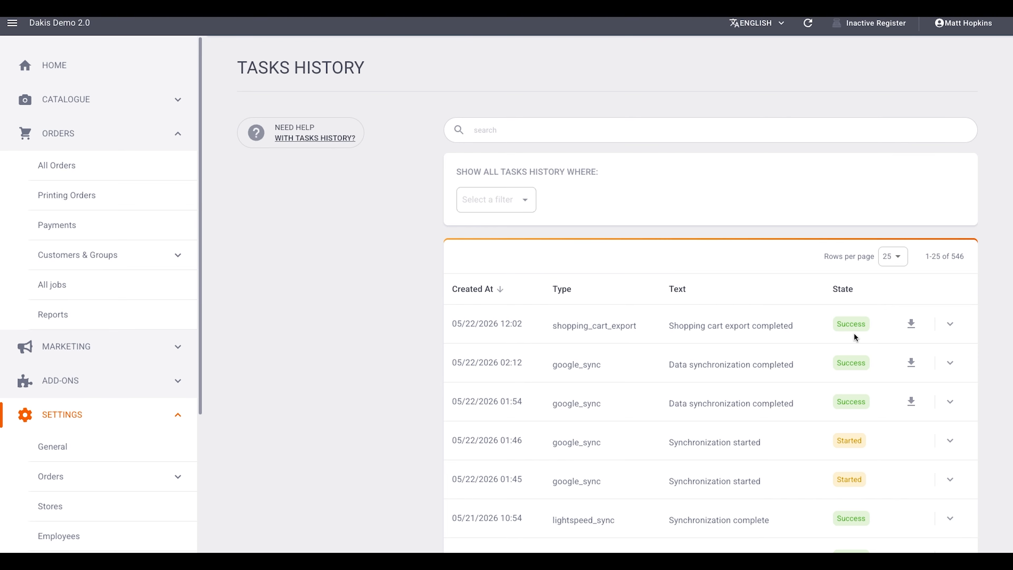
left_click(912, 325)
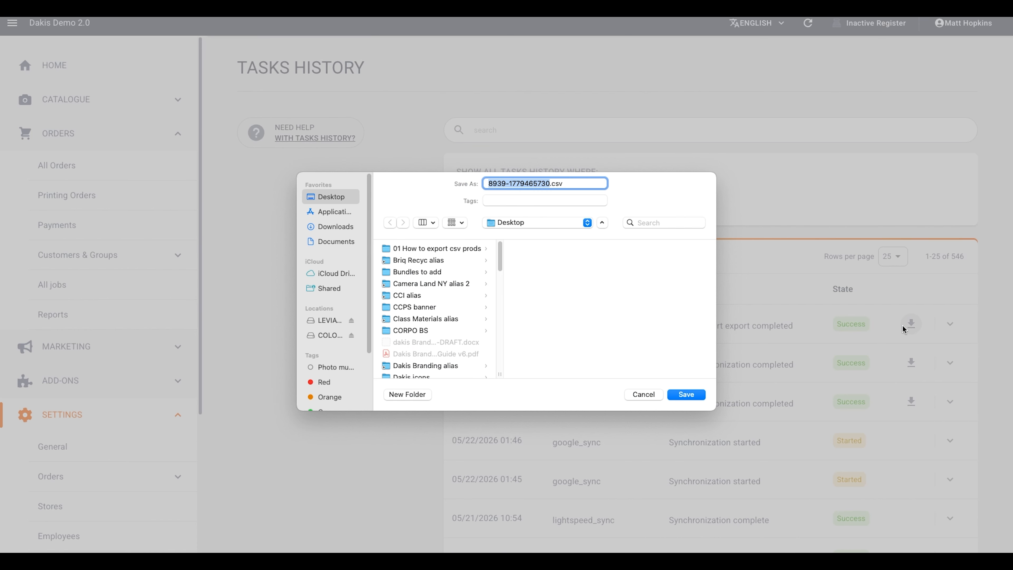
left_click(684, 394)
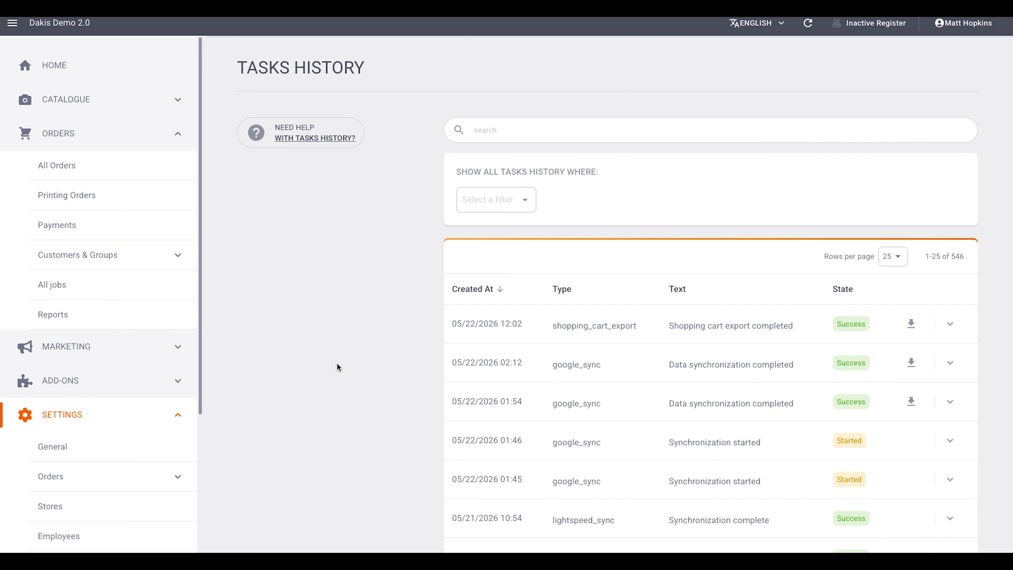
- Look through the entries in the tasks history and return to the All Orders list
scroll(346, 366, "down", 3)
scroll(346, 366, "down", 5)
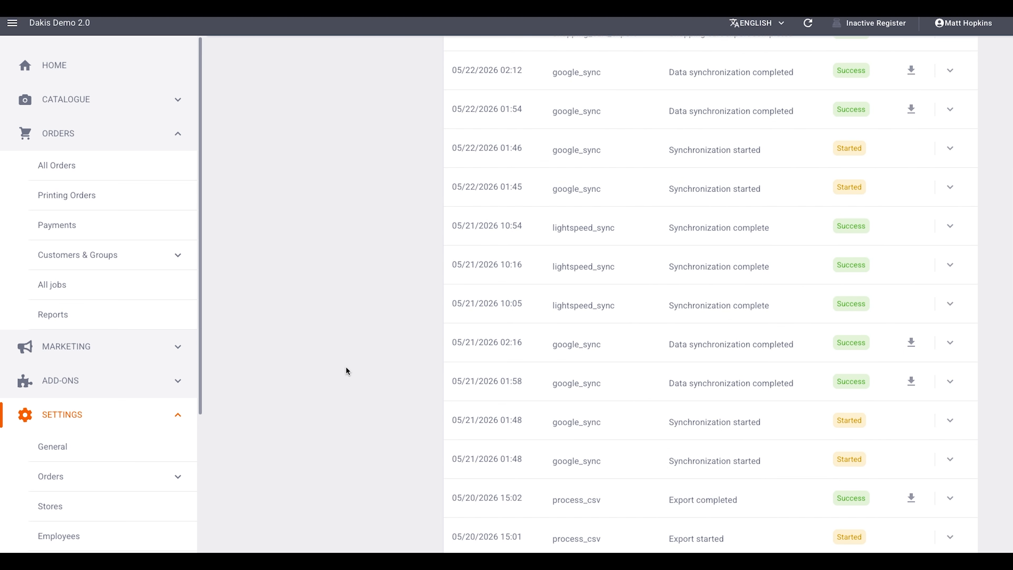
scroll(346, 366, "up", 8)
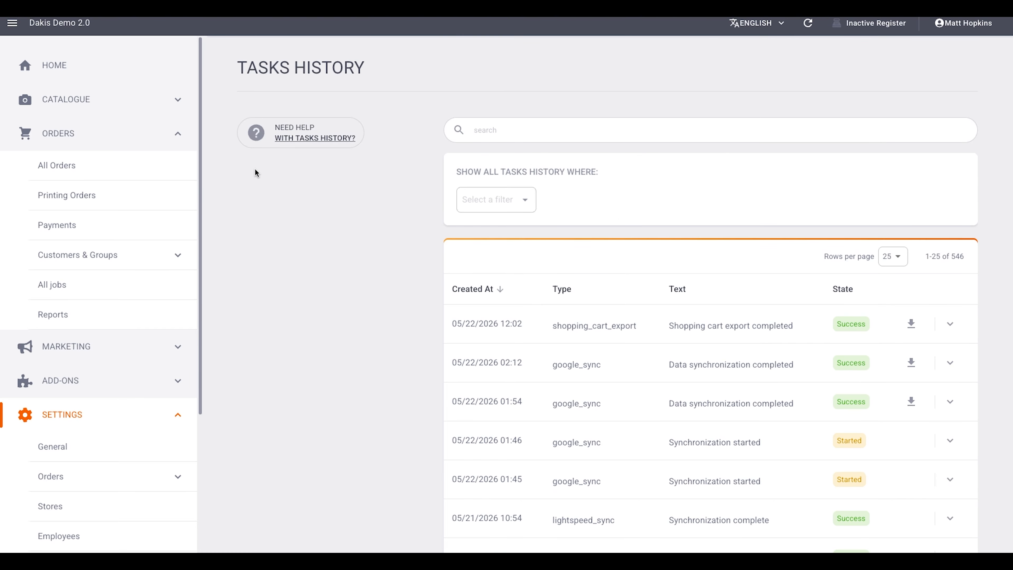
left_click(92, 169)
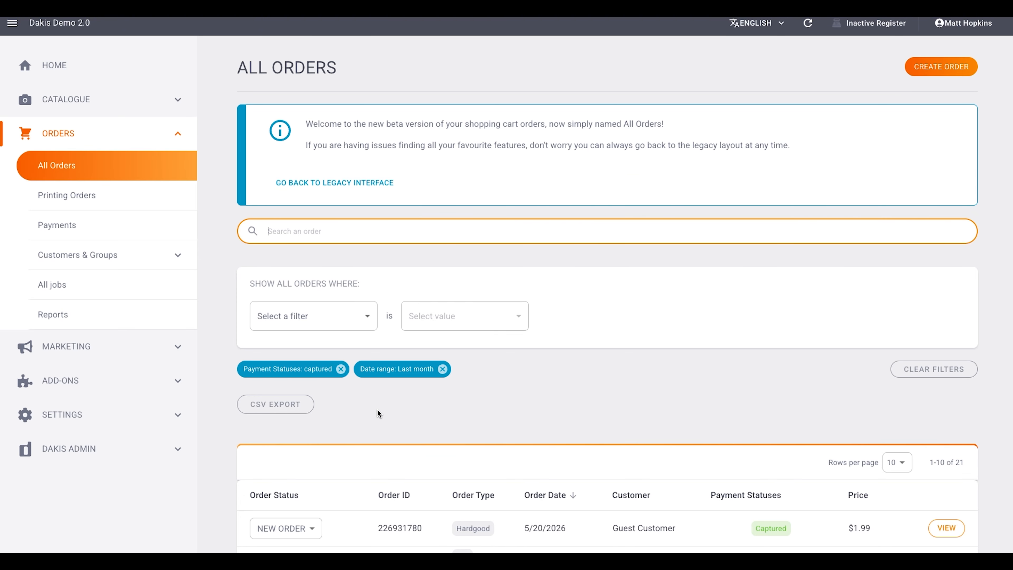
scroll(377, 410, "down", 5)
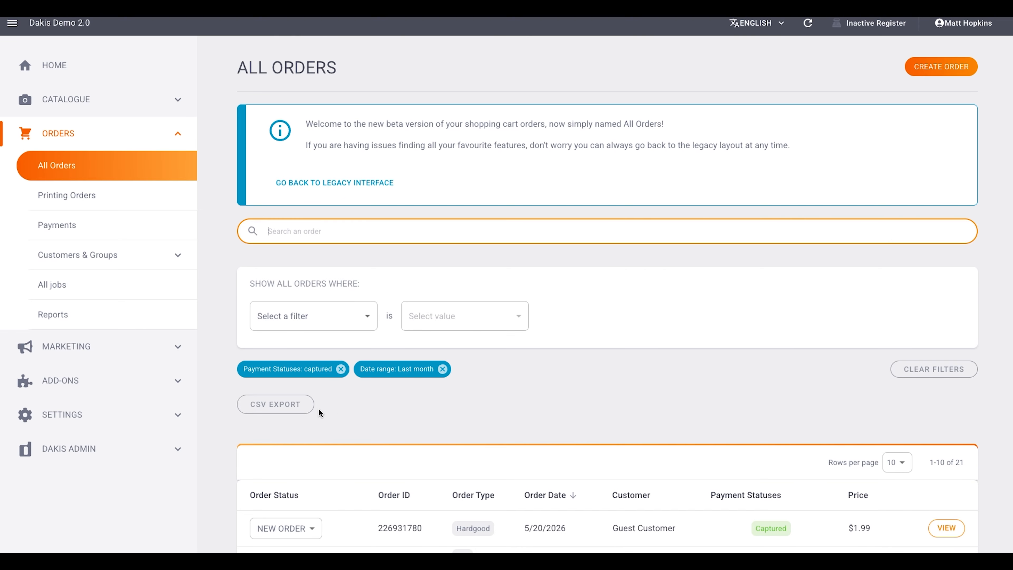